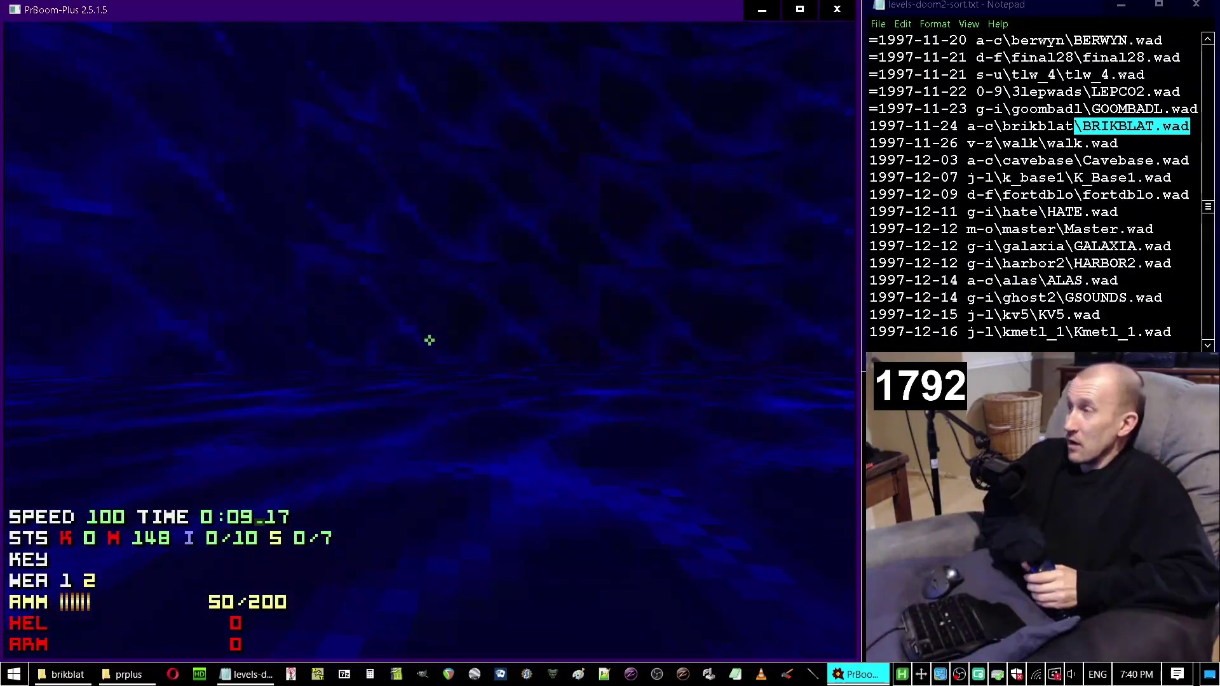
# - Show Entryway's full automap, revealing every monster and item with the IDDT cheat
pyautogui.press('Tab')
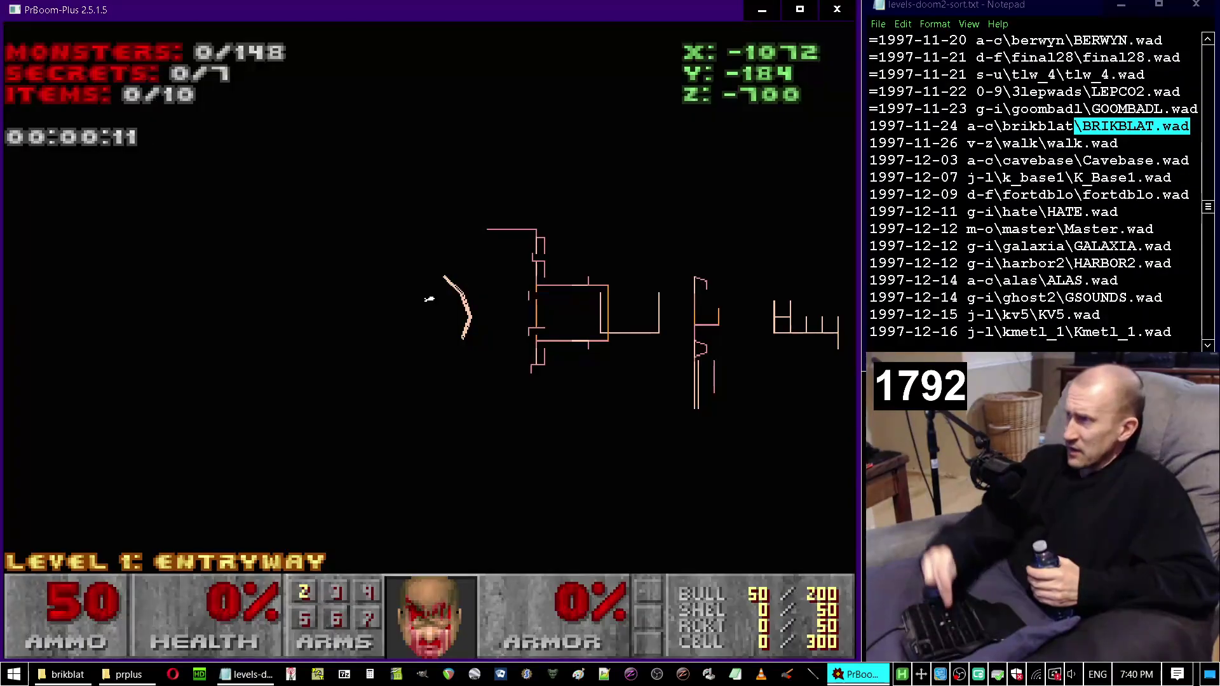
pyautogui.write('iddt')
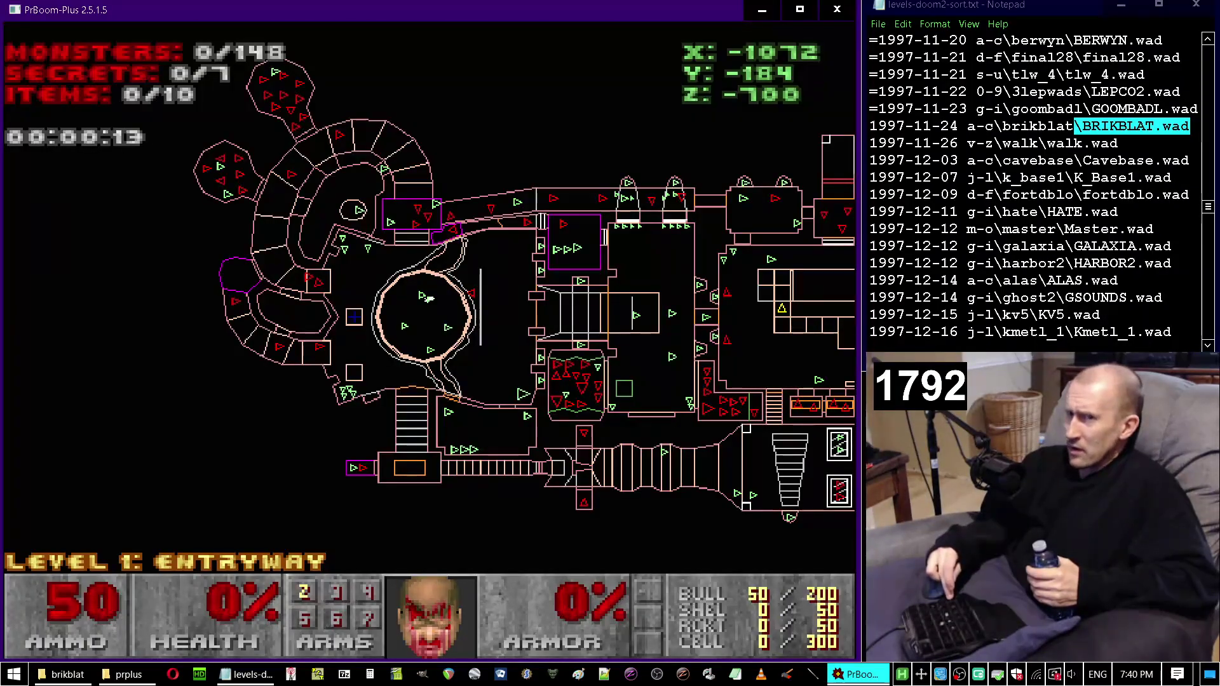
pyautogui.press('Tab')
pyautogui.press('+')
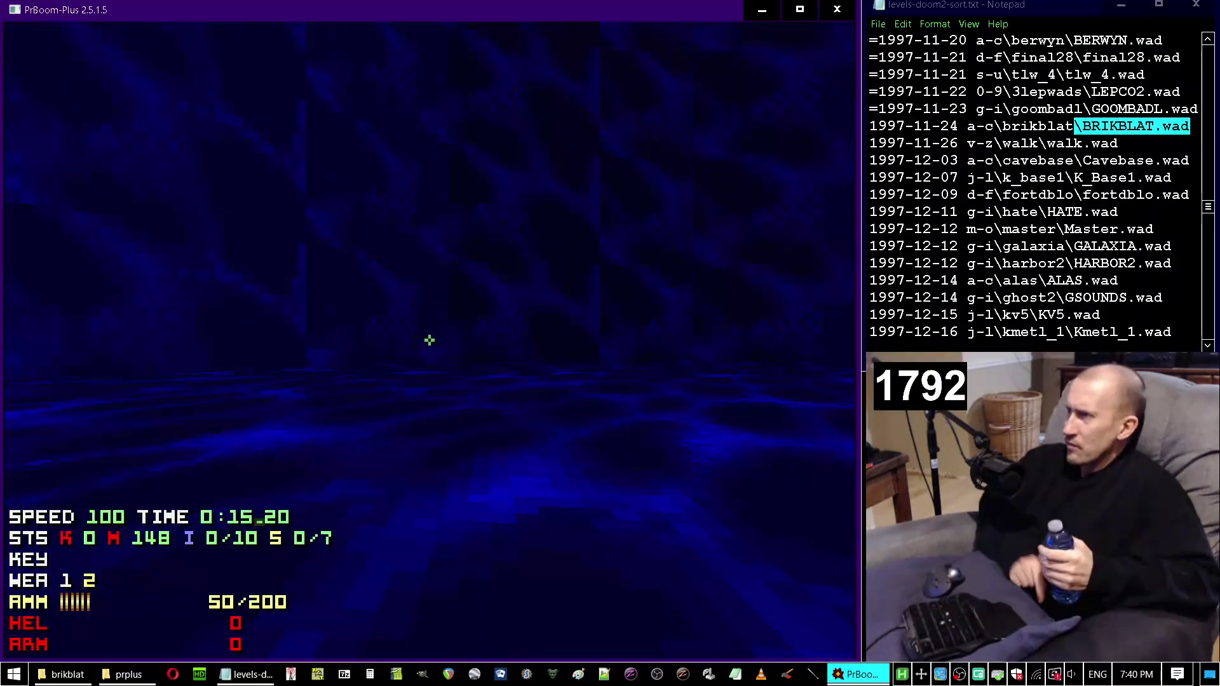